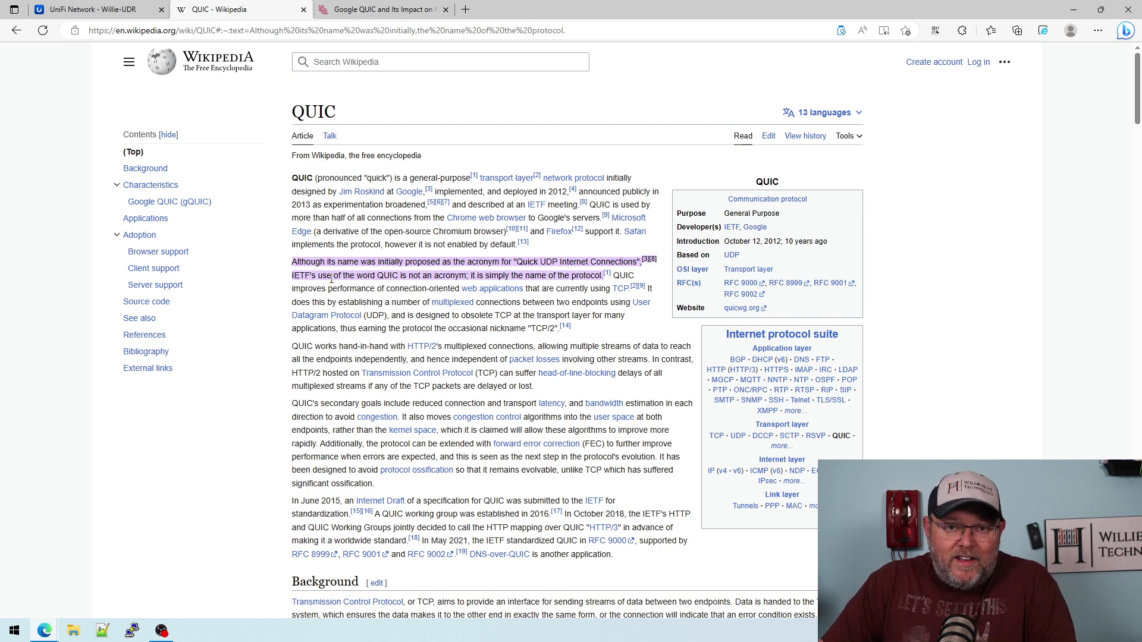
Step: Read the NetQuest article on why security teams dislike Google QUIC, then return to UniFi Network
{"action": "mouse_move", "coordinate": [328, 319]}
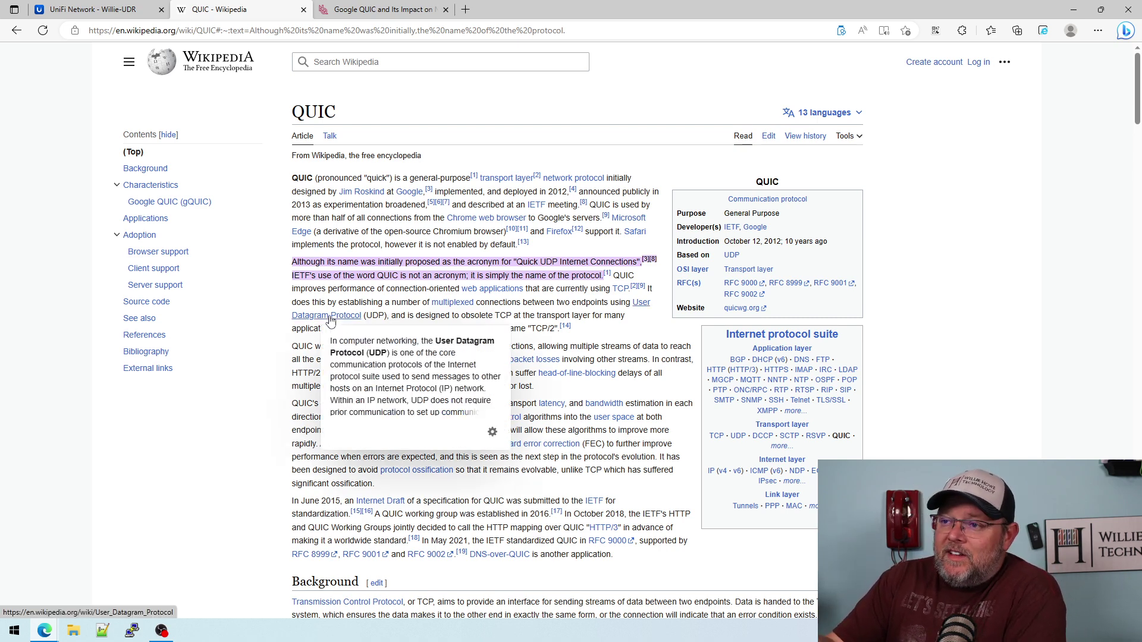
{"action": "left_click", "coordinate": [392, 10]}
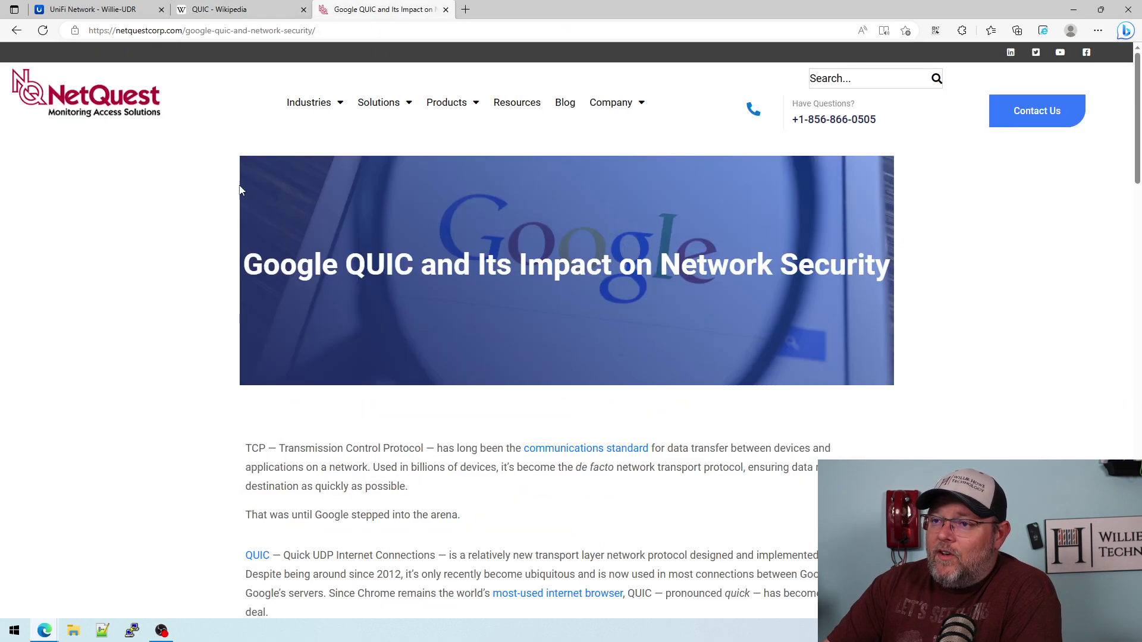
{"action": "scroll", "coordinate": [387, 544], "scroll_direction": "down", "scroll_amount": 4}
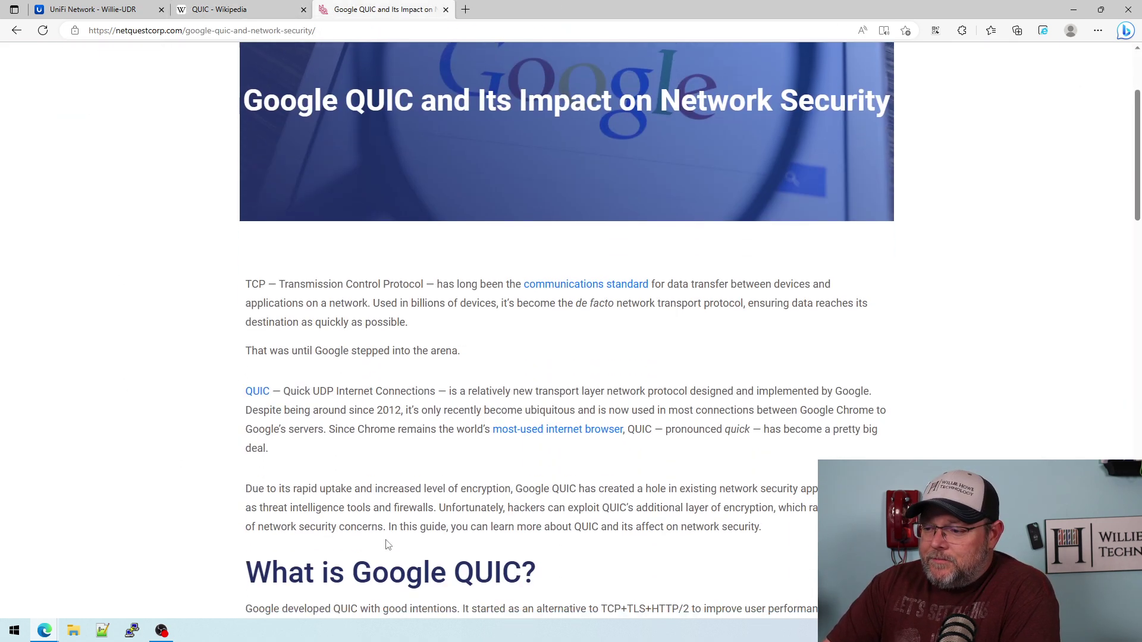
{"action": "scroll", "coordinate": [387, 544], "scroll_direction": "down", "scroll_amount": 12}
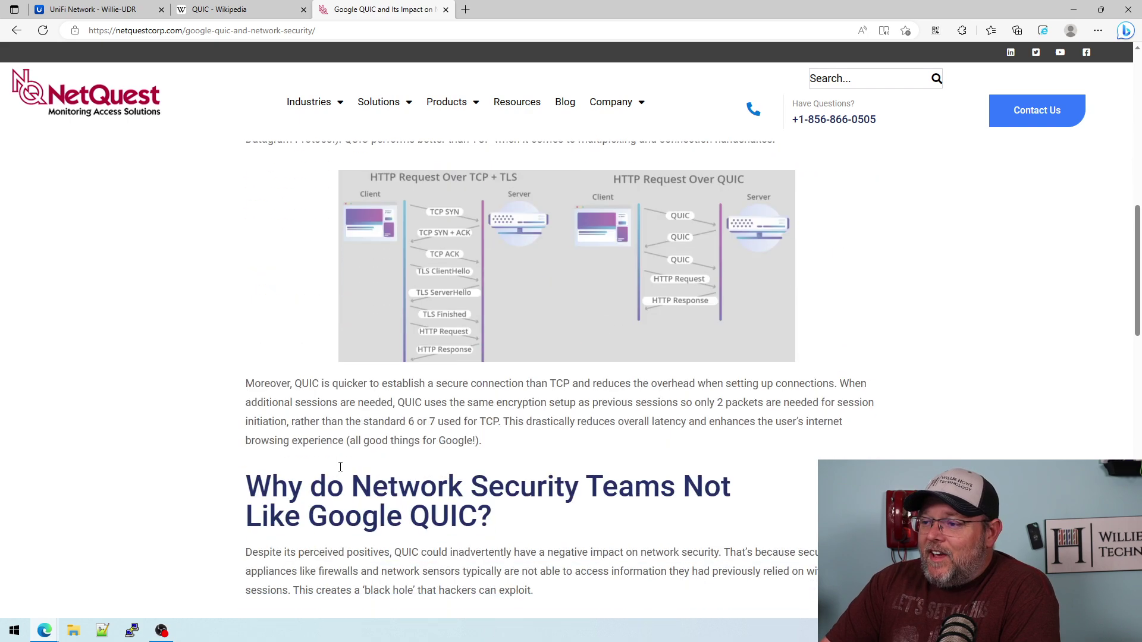
{"action": "scroll", "coordinate": [340, 466], "scroll_direction": "up", "scroll_amount": 1}
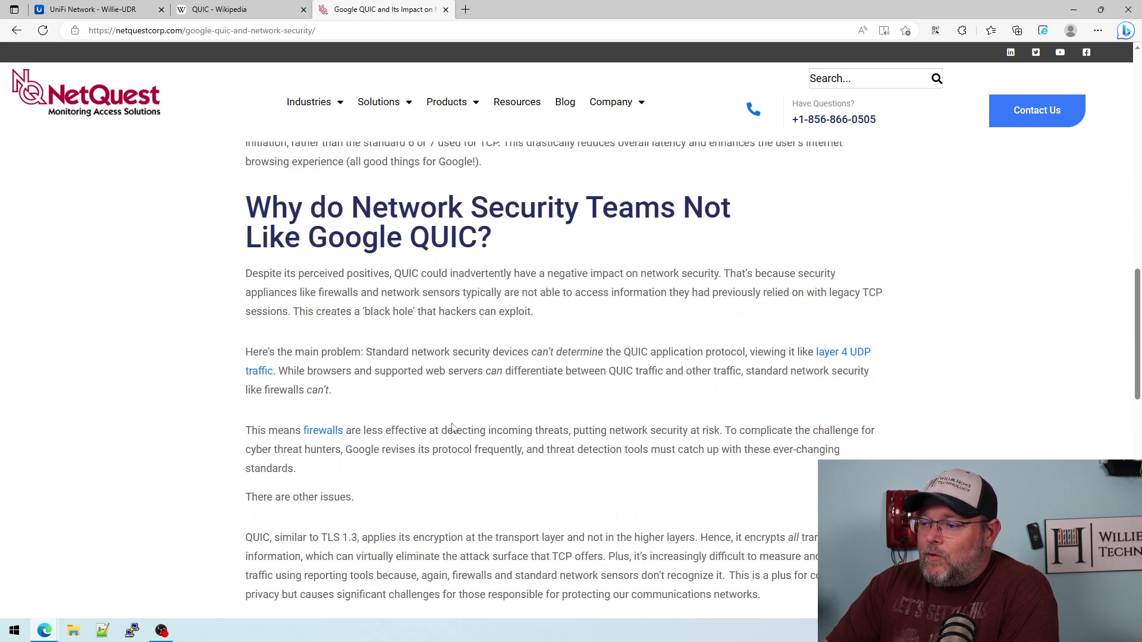
{"action": "scroll", "coordinate": [459, 452], "scroll_direction": "down", "scroll_amount": 1}
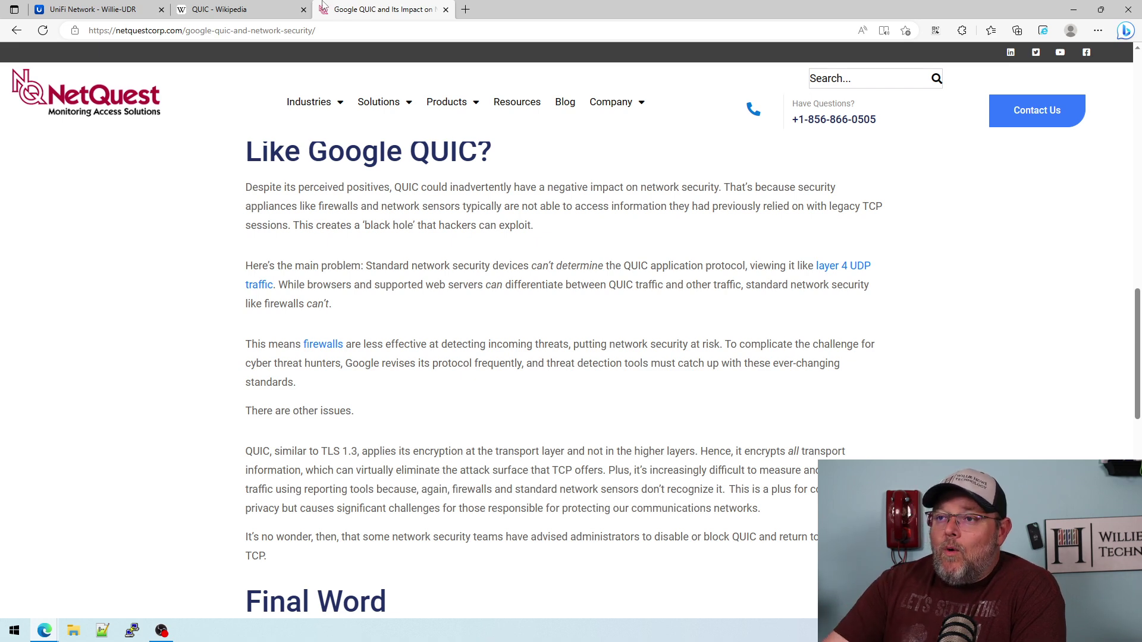
{"action": "left_click", "coordinate": [92, 9]}
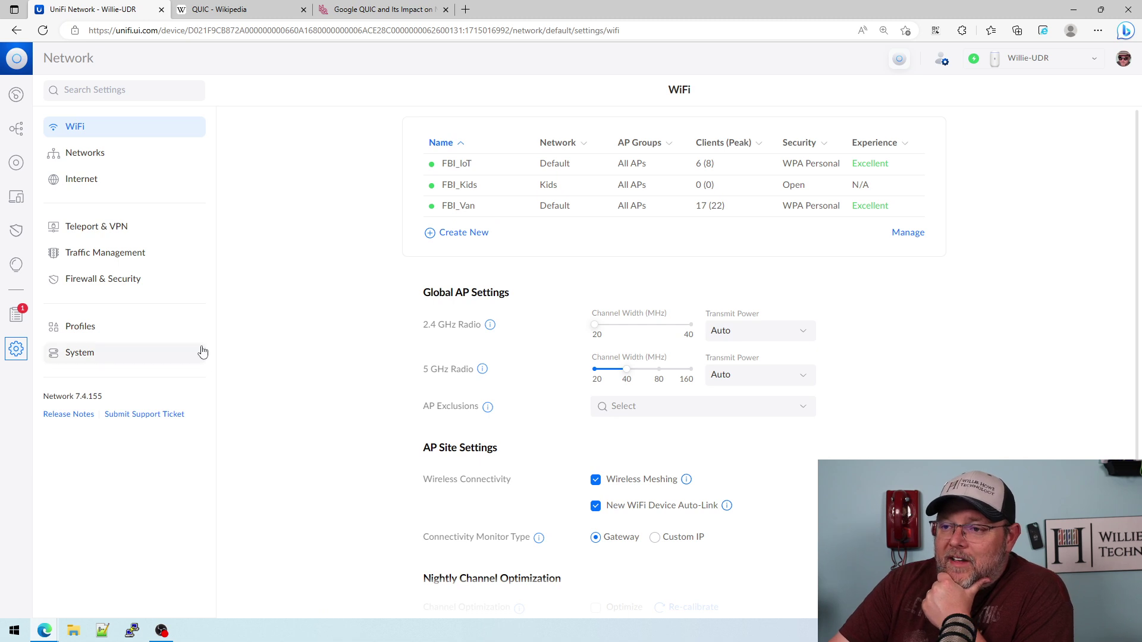
Step: Start a new Traffic Management rule that blocks the QUIC app
{"action": "left_click", "coordinate": [112, 284]}
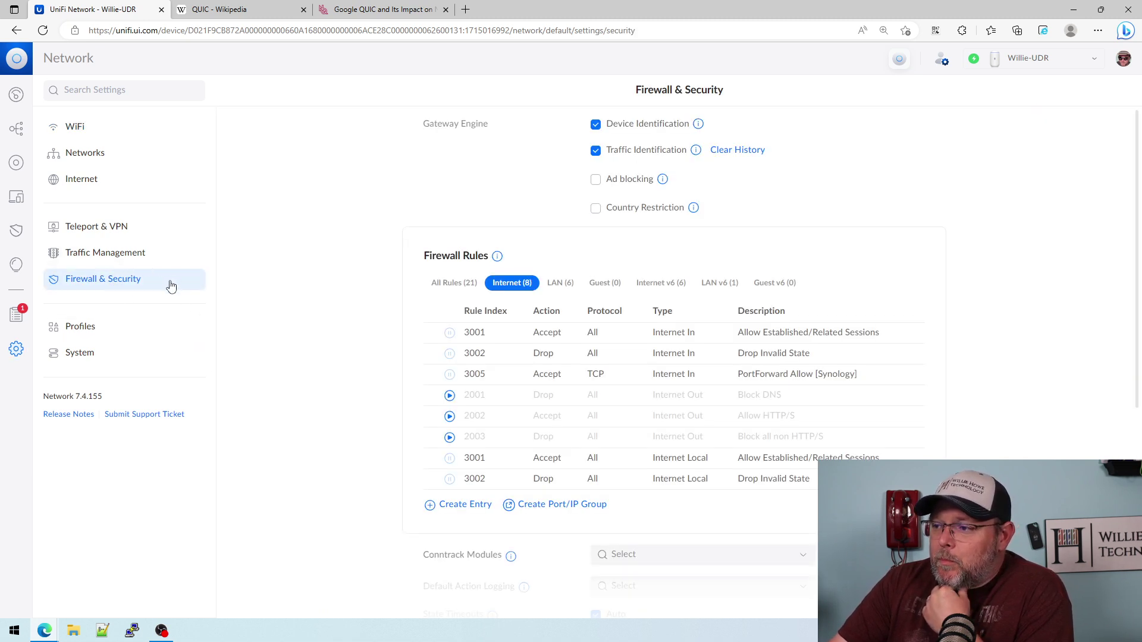
{"action": "left_click", "coordinate": [117, 263]}
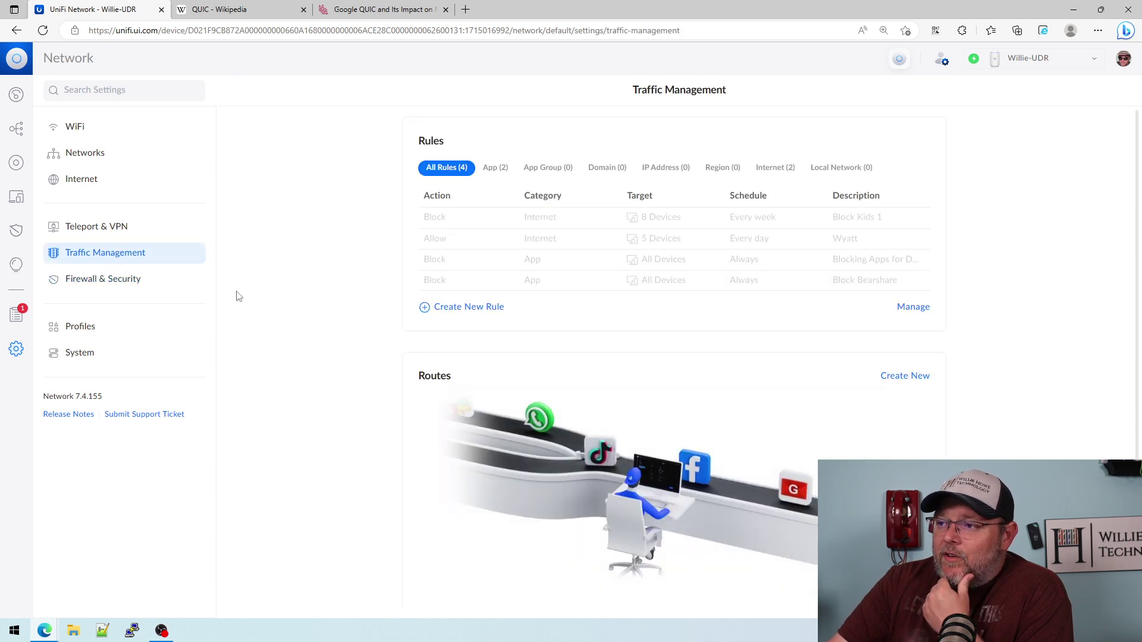
{"action": "left_click", "coordinate": [455, 305]}
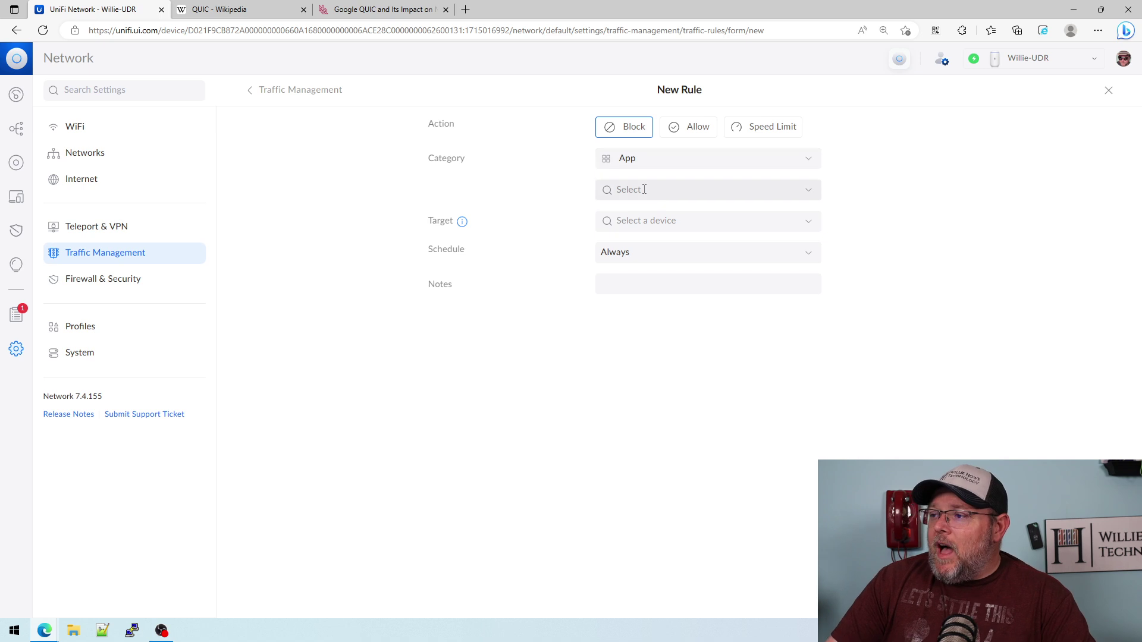
{"action": "left_click", "coordinate": [744, 189]}
{"action": "type", "text": "Qui"}
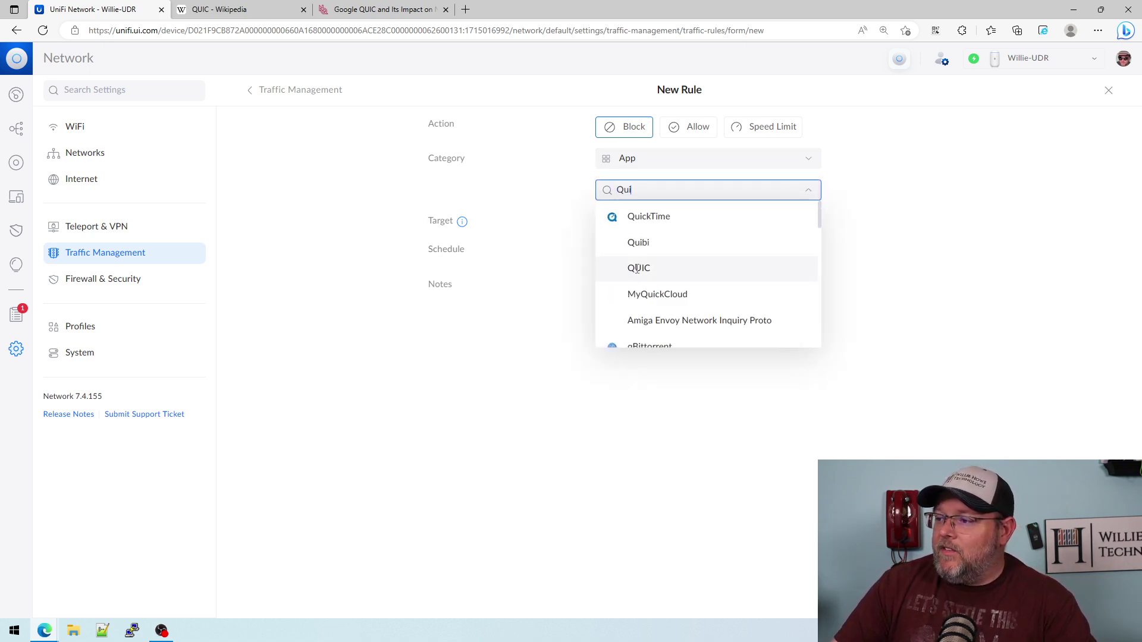
{"action": "left_click", "coordinate": [665, 273]}
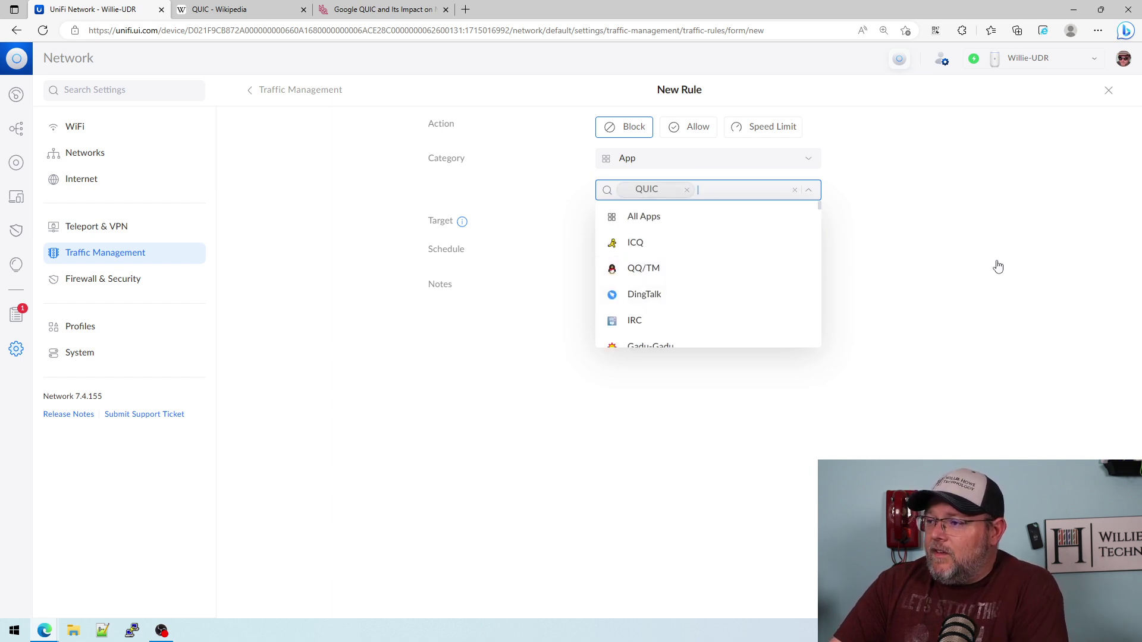
{"action": "left_click", "coordinate": [987, 294]}
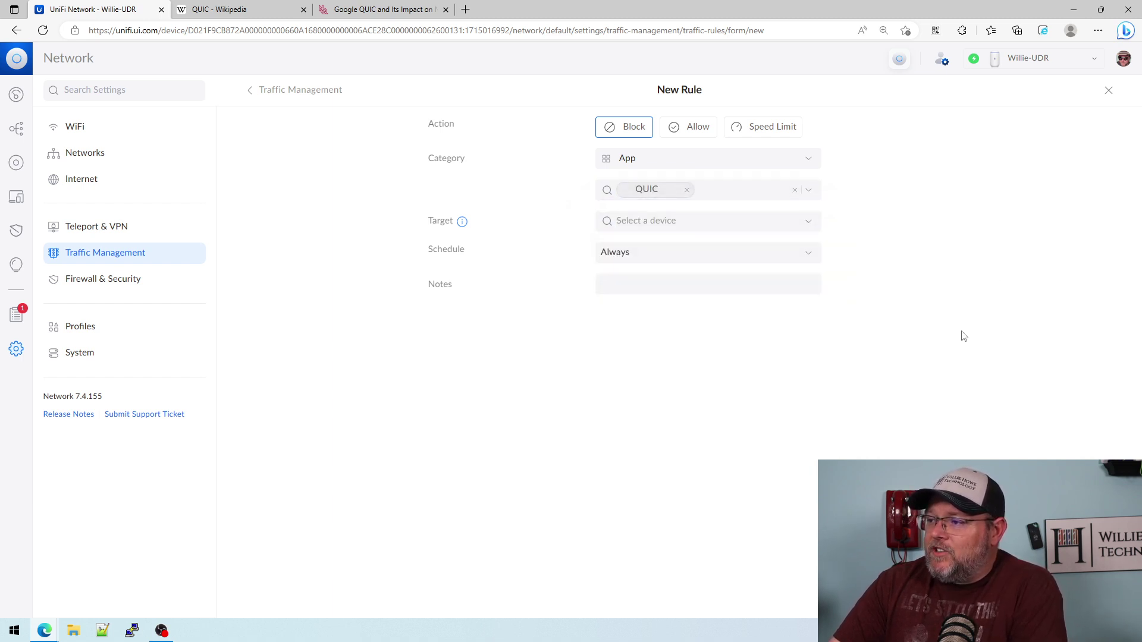
Step: Target the rule at All Devices, note it 'Block QUIC', and add it
{"action": "left_click", "coordinate": [745, 225]}
{"action": "left_click", "coordinate": [668, 264]}
{"action": "left_click", "coordinate": [948, 301]}
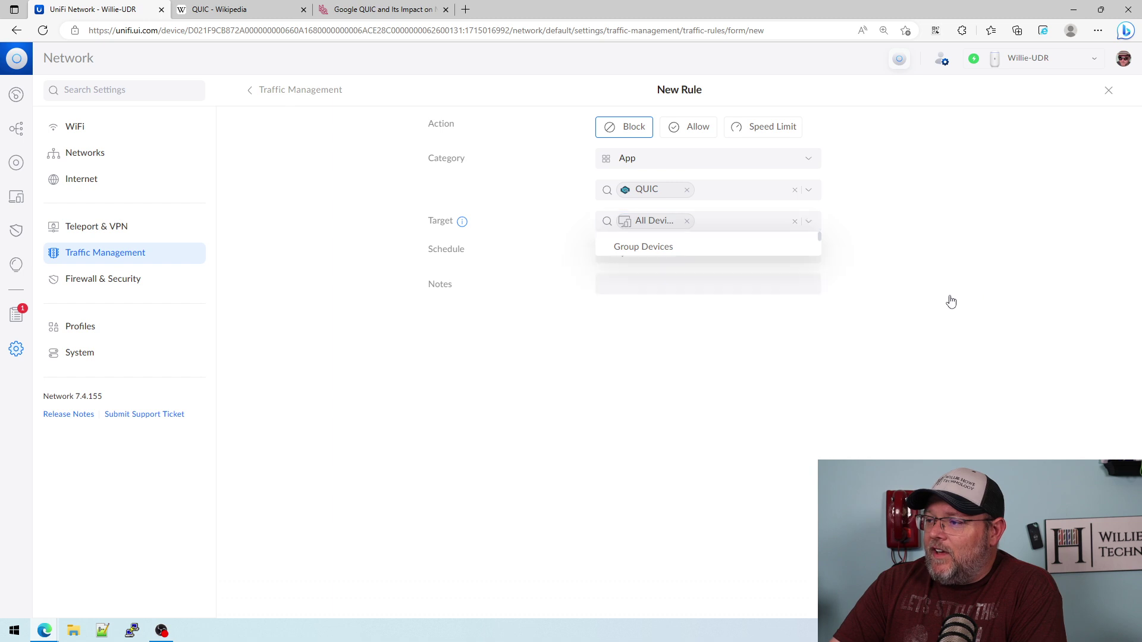
{"action": "left_click", "coordinate": [629, 284]}
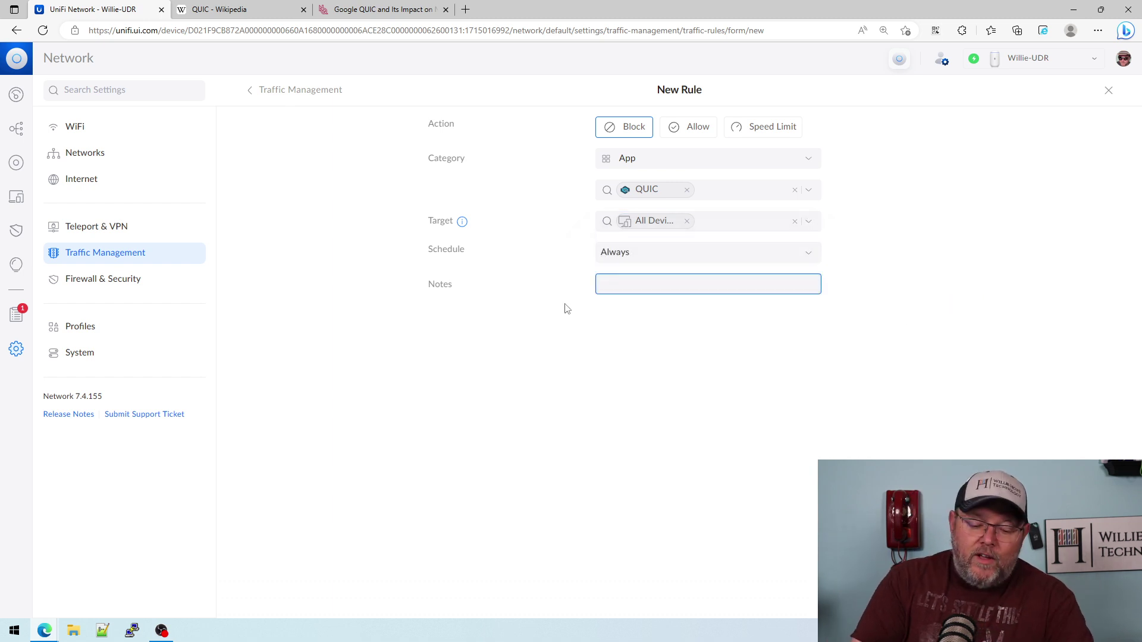
{"action": "type", "text": "Block QUIC"}
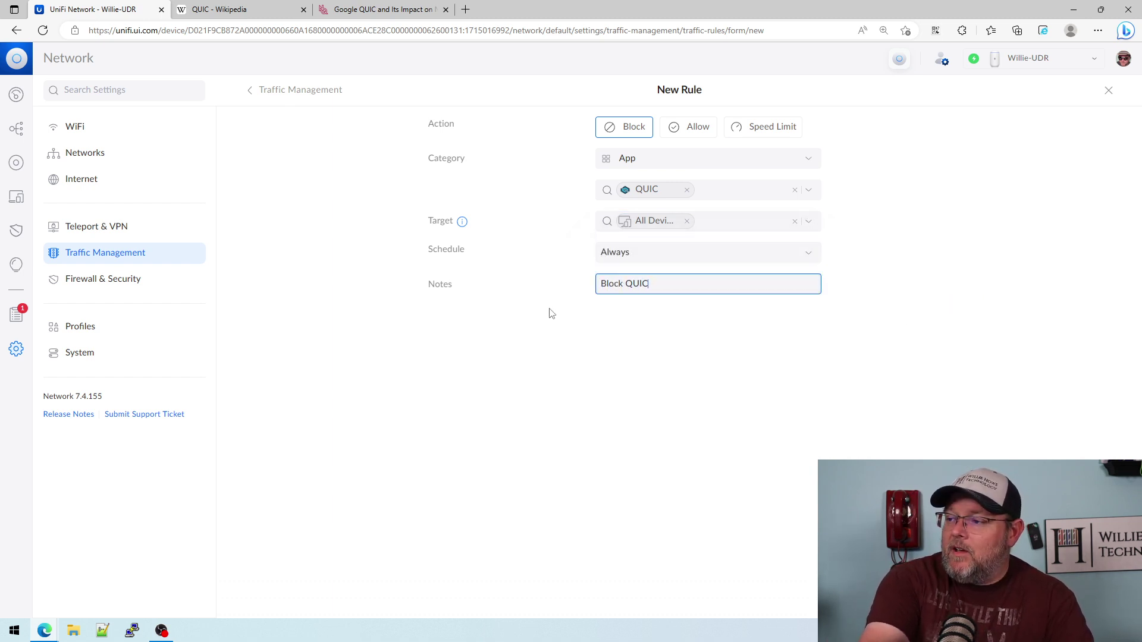
{"action": "left_click", "coordinate": [862, 594]}
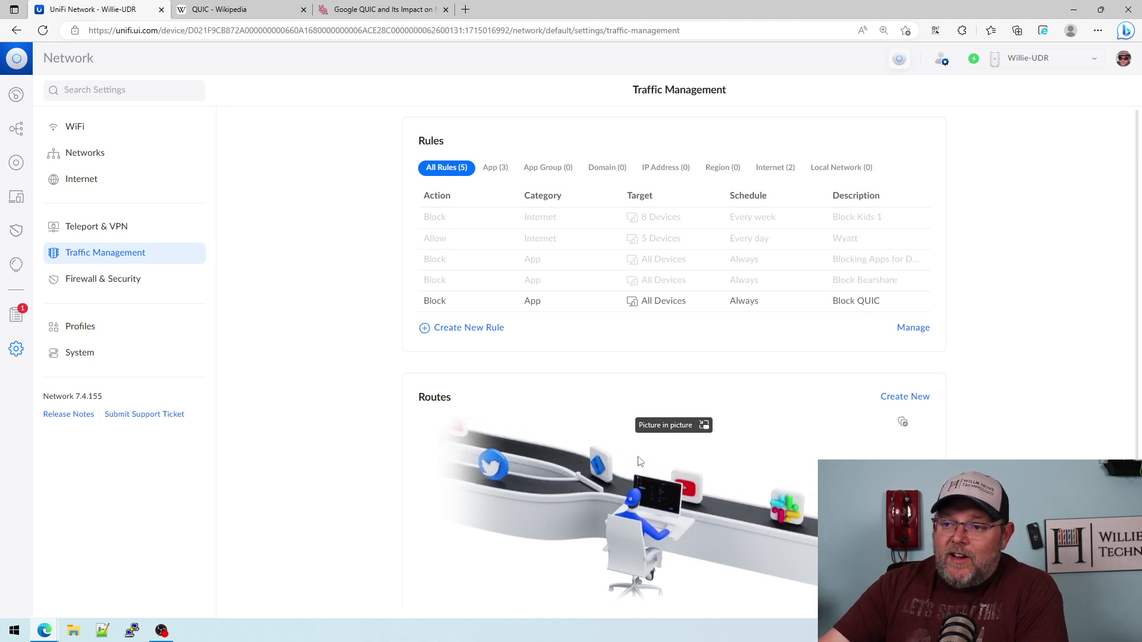
Step: Show the Firewall & Security settings page with its list of firewall rules
{"action": "left_click", "coordinate": [132, 279]}
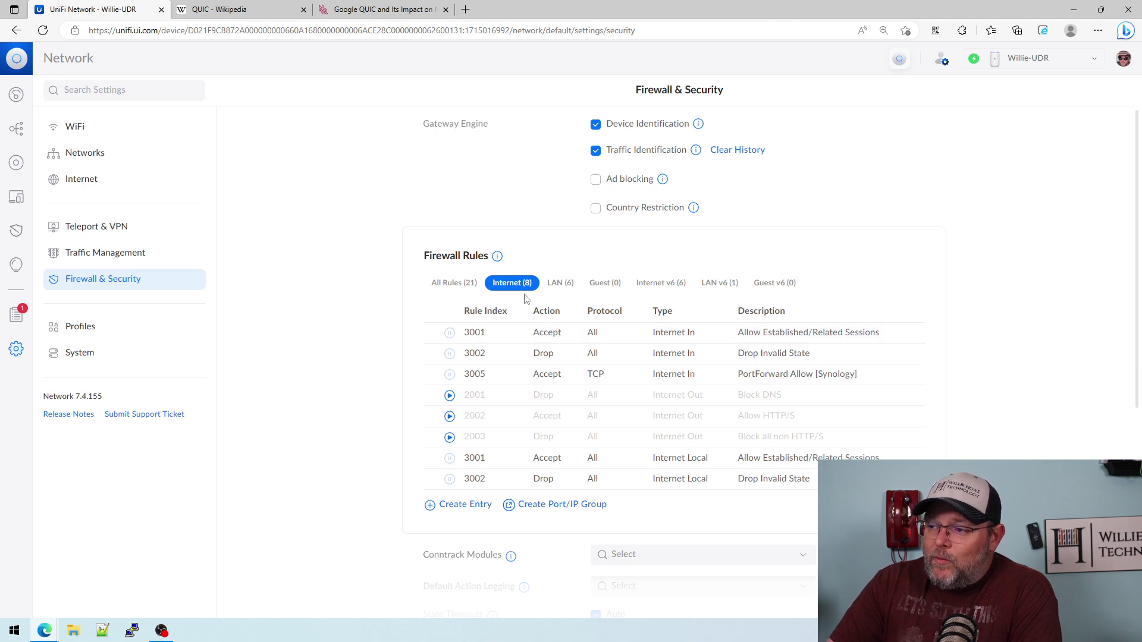
Step: Start a new LAN firewall rule, trying type LAN In, and begin a new destination port group
{"action": "left_click", "coordinate": [557, 283]}
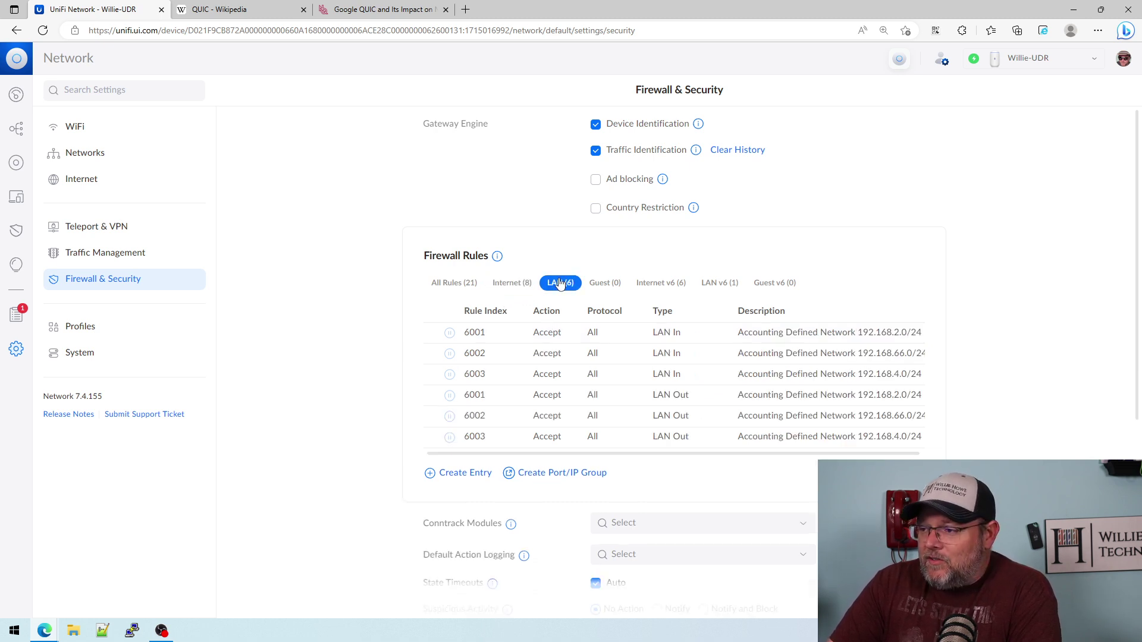
{"action": "left_click", "coordinate": [453, 476]}
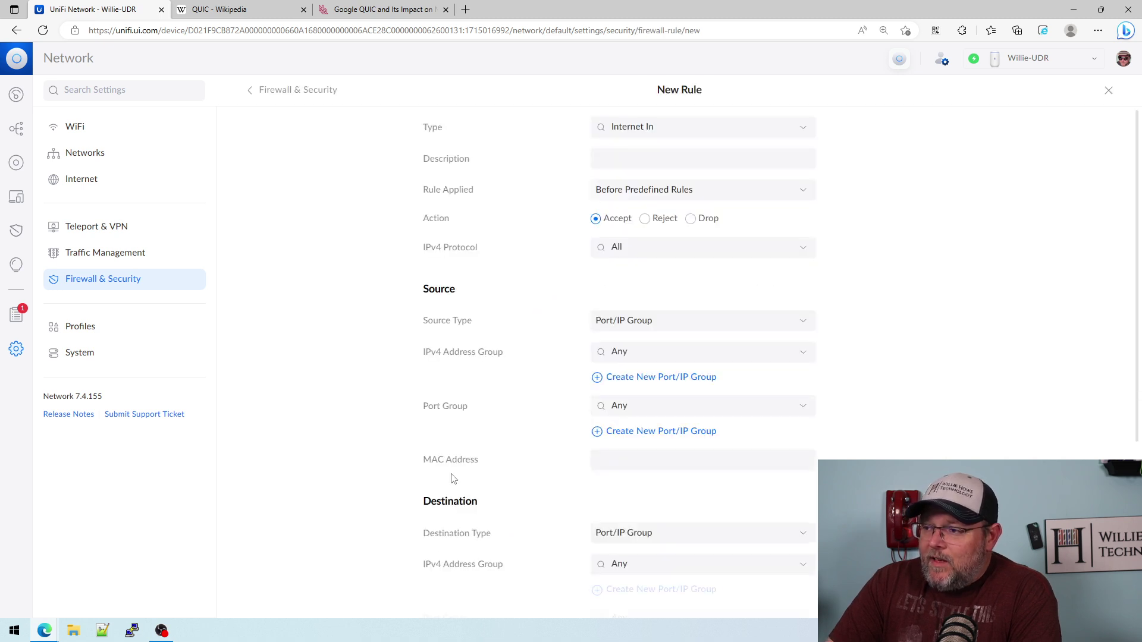
{"action": "left_click", "coordinate": [690, 123]}
{"action": "scroll", "coordinate": [650, 178], "scroll_direction": "down", "scroll_amount": 1}
{"action": "left_click", "coordinate": [647, 178]}
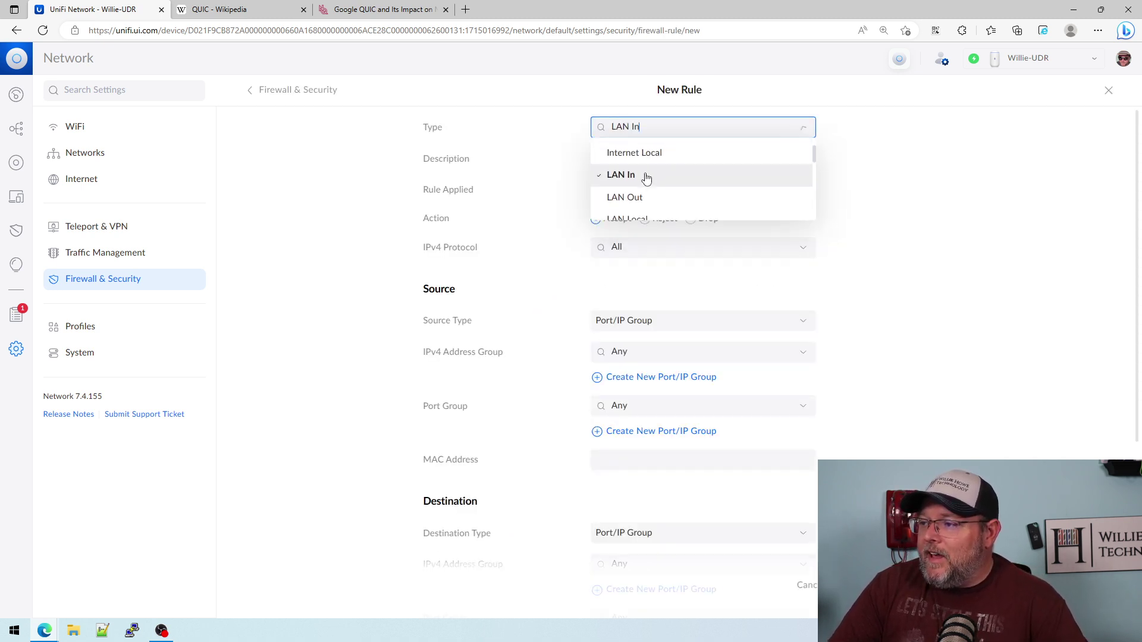
{"action": "left_click", "coordinate": [646, 159]}
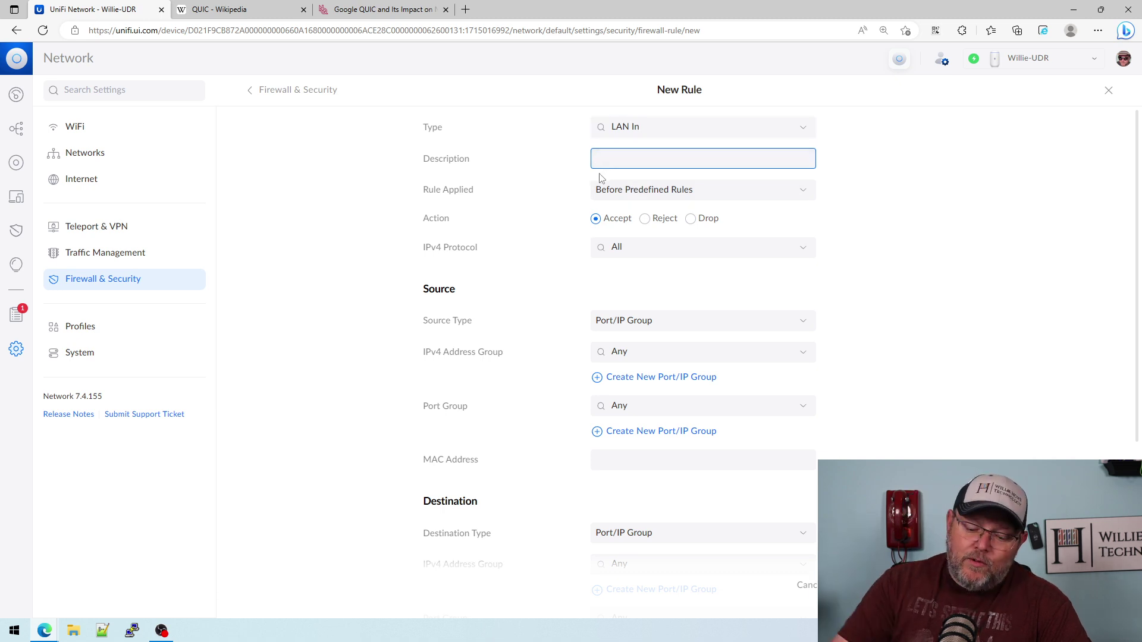
{"action": "type", "text": "B"}
{"action": "key", "text": "BackSpace"}
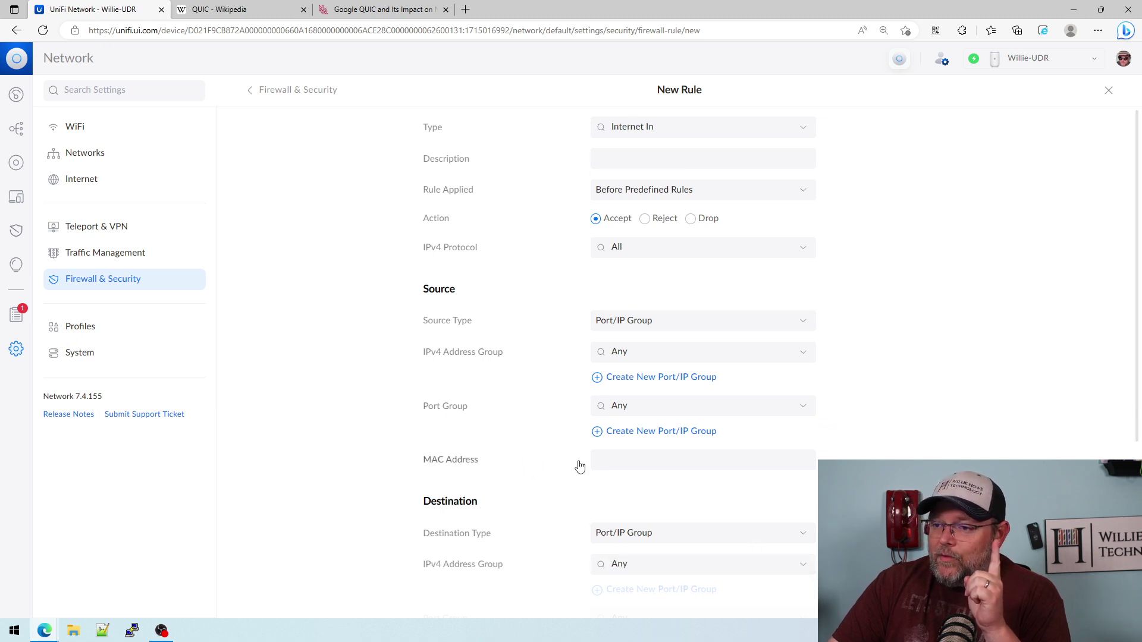
{"action": "scroll", "coordinate": [577, 469], "scroll_direction": "down", "scroll_amount": 4}
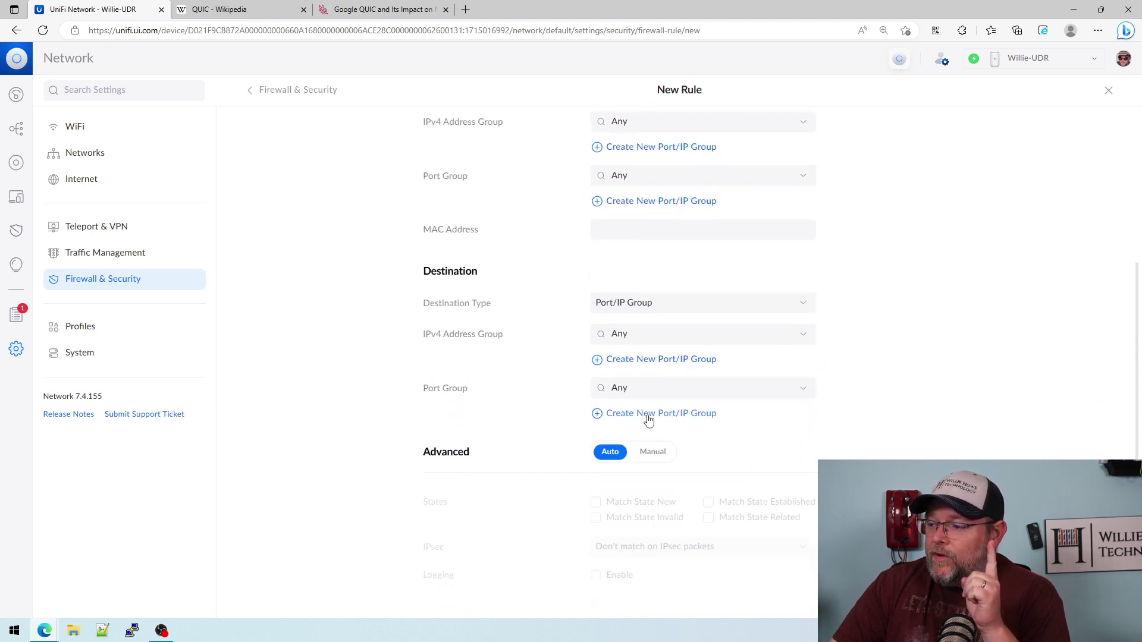
{"action": "left_click", "coordinate": [648, 415]}
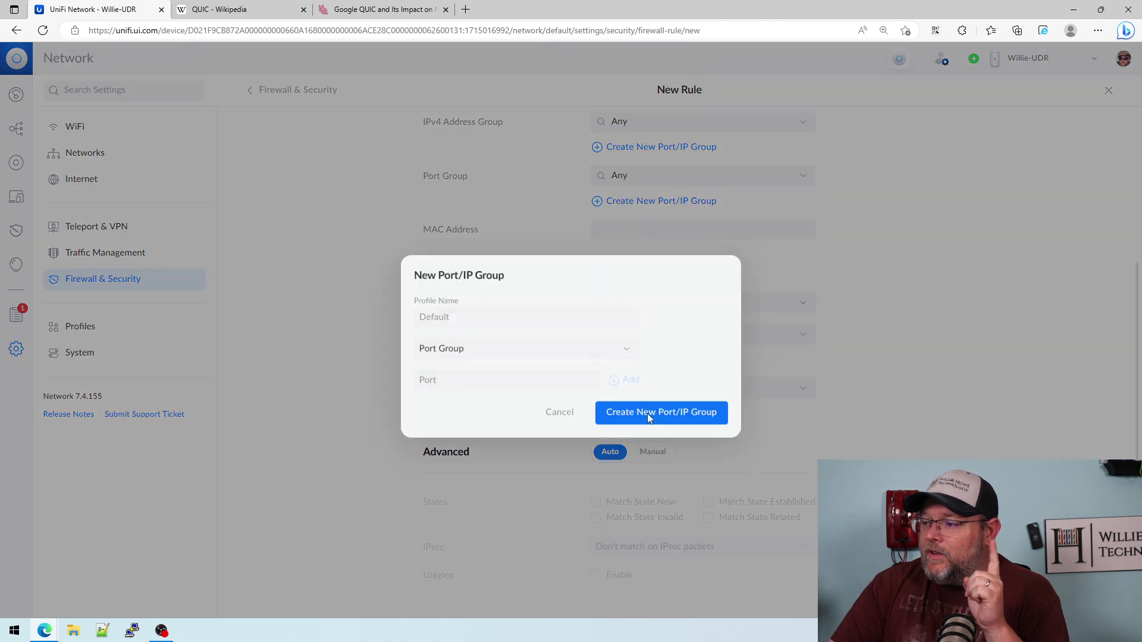
Step: Name the new port group 'QUIC'
{"action": "left_click", "coordinate": [525, 306]}
{"action": "type", "text": "QUJI"}
{"action": "key", "text": "BackSpace"}
{"action": "type", "text": "C"}
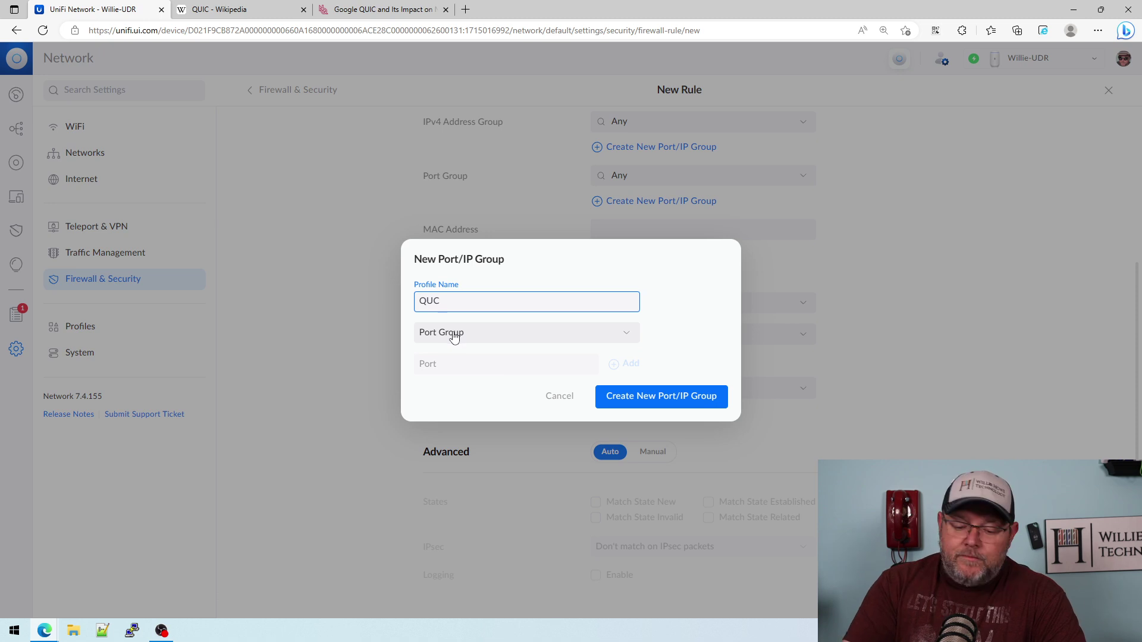
{"action": "key", "text": "BackSpace"}
{"action": "type", "text": "IC"}
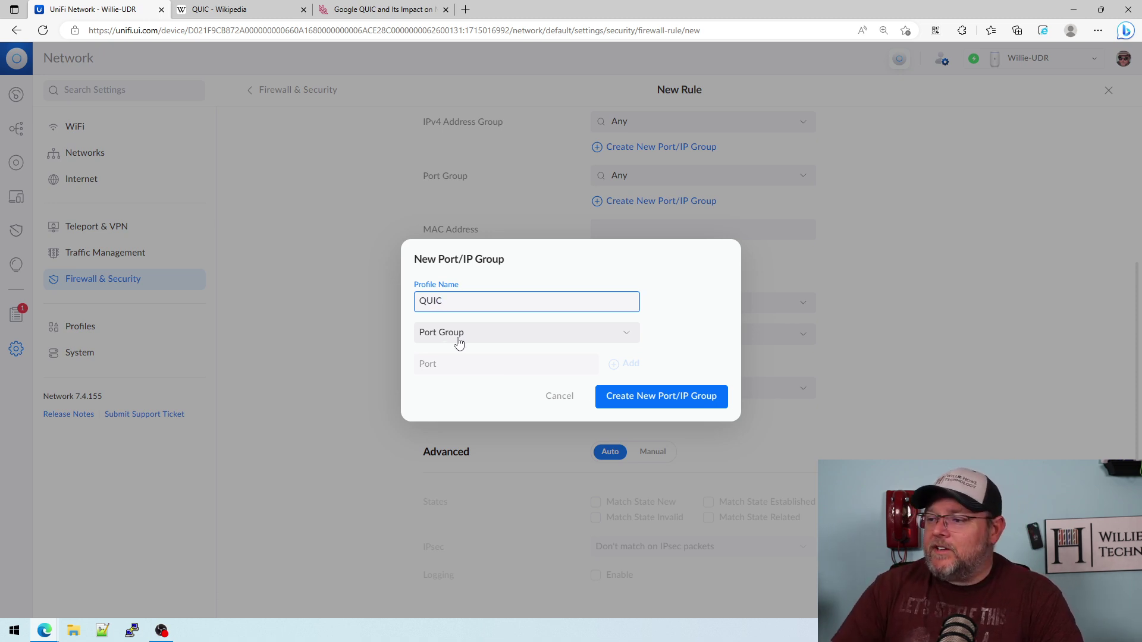
Step: Add ports 80 and 433 to the QUIC group and create it
{"action": "left_click", "coordinate": [562, 364]}
{"action": "type", "text": "80"}
{"action": "left_click", "coordinate": [629, 364]}
{"action": "left_click", "coordinate": [483, 350]}
{"action": "type", "text": "433"}
{"action": "left_click", "coordinate": [629, 343]}
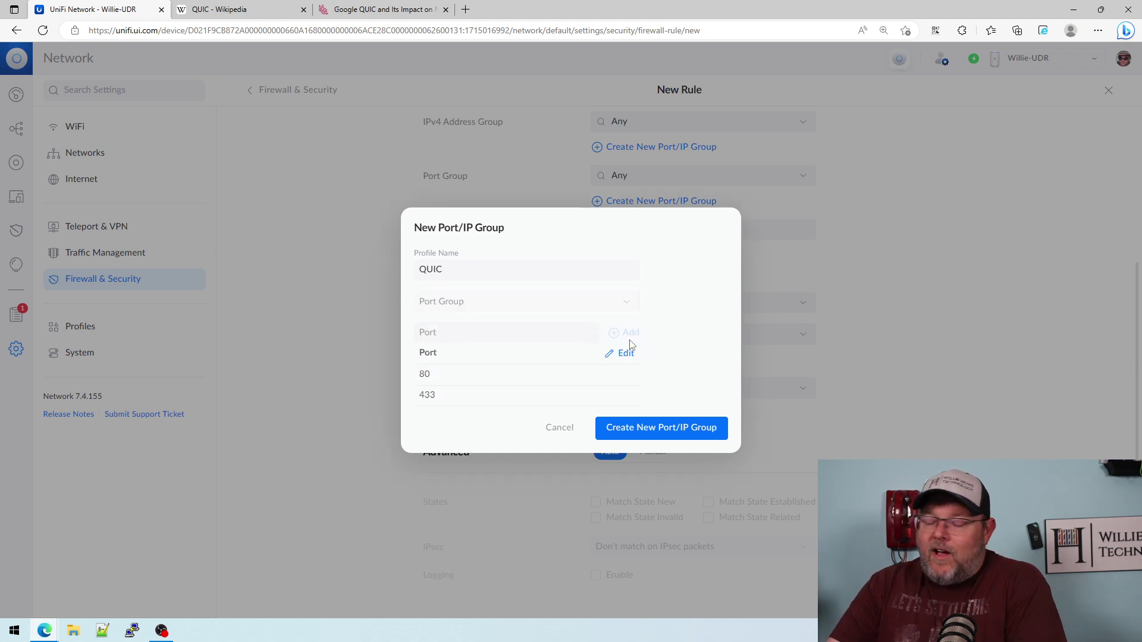
{"action": "left_click", "coordinate": [661, 432]}
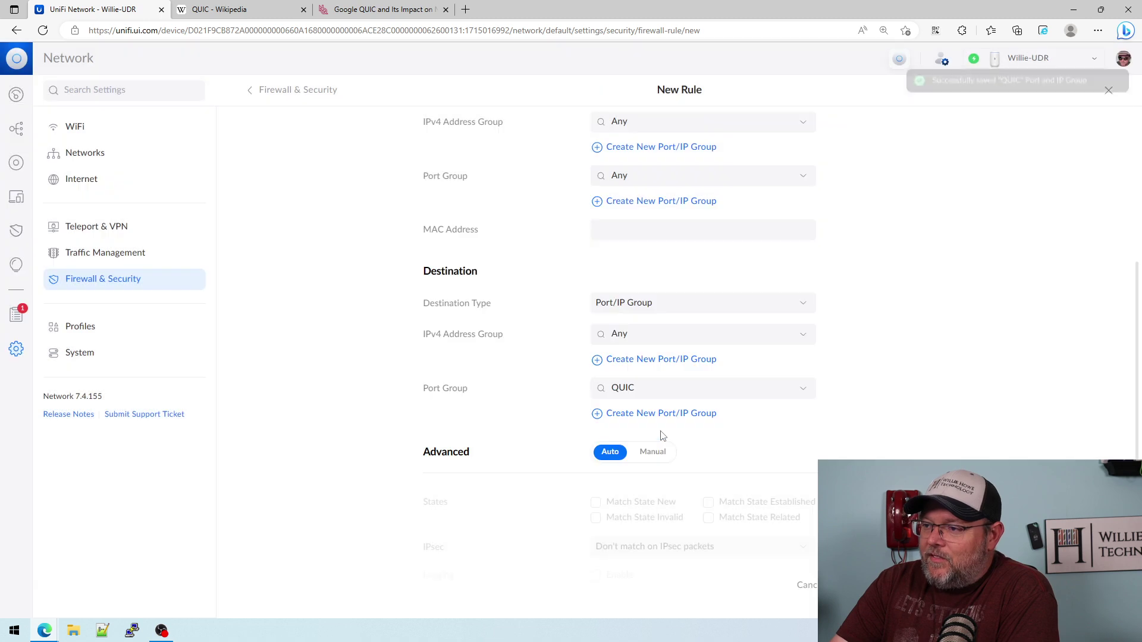
Step: Set the rule to LAN In, described 'Block QUIC', with action Drop and IPv4 protocol UDP
{"action": "scroll", "coordinate": [585, 484], "scroll_direction": "up", "scroll_amount": 4}
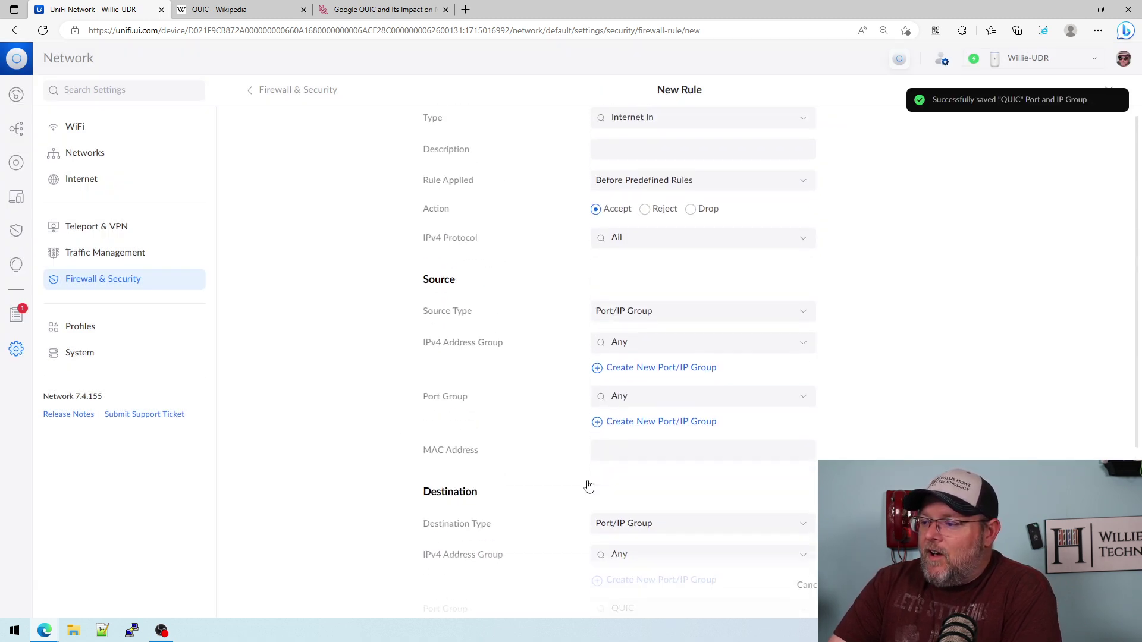
{"action": "left_click", "coordinate": [658, 127]}
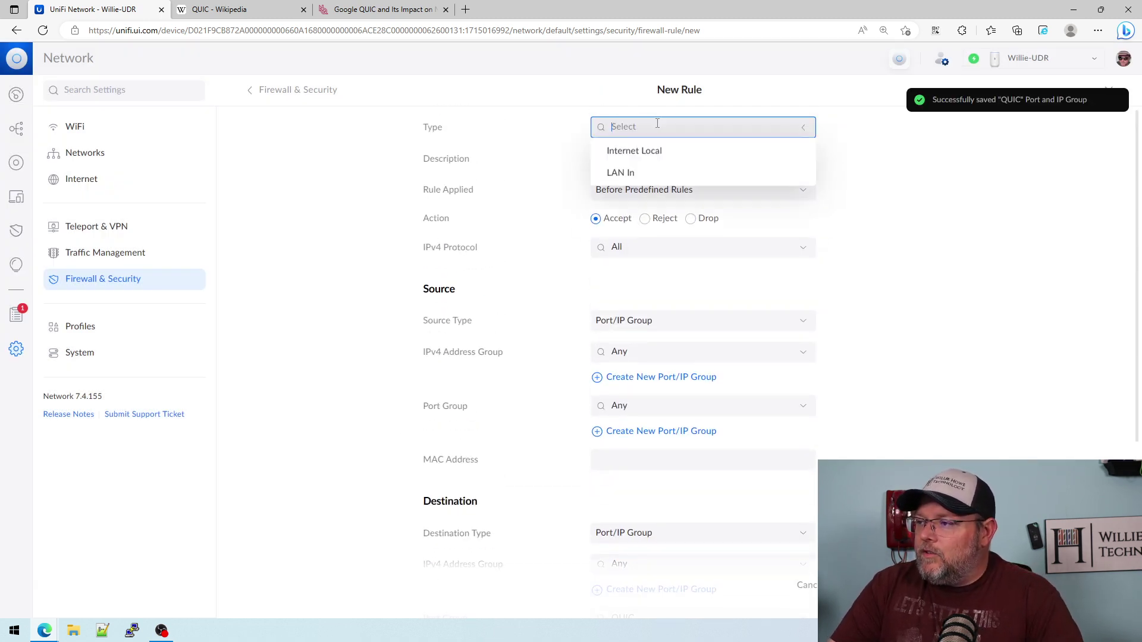
{"action": "left_click", "coordinate": [648, 177]}
{"action": "left_click", "coordinate": [630, 156]}
{"action": "type", "text": "B"}
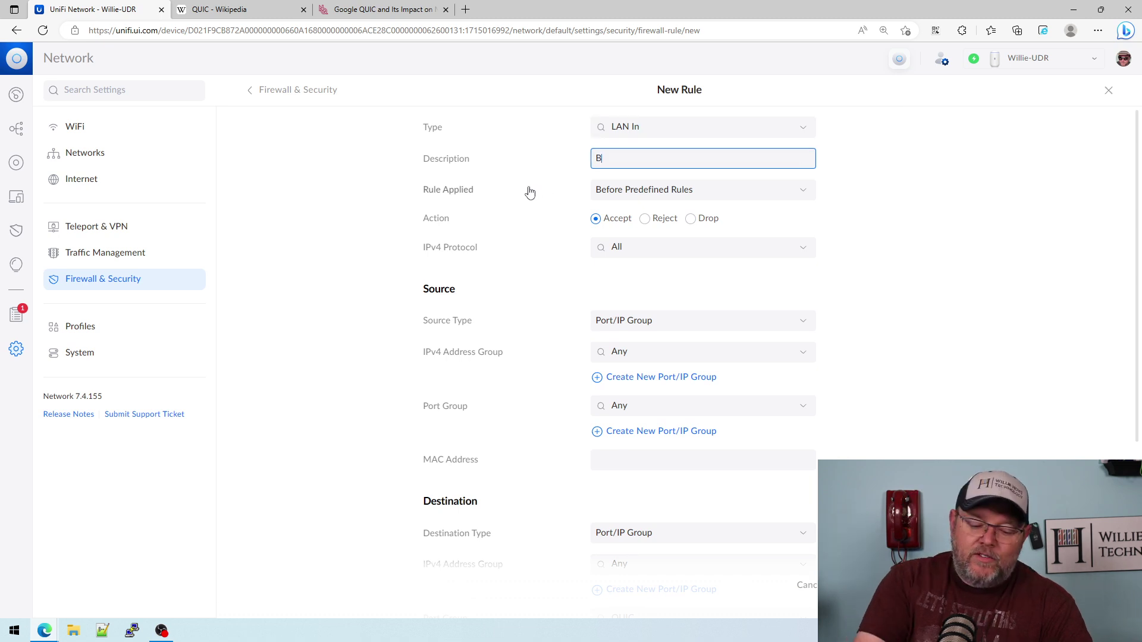
{"action": "type", "text": "lock QUIC"}
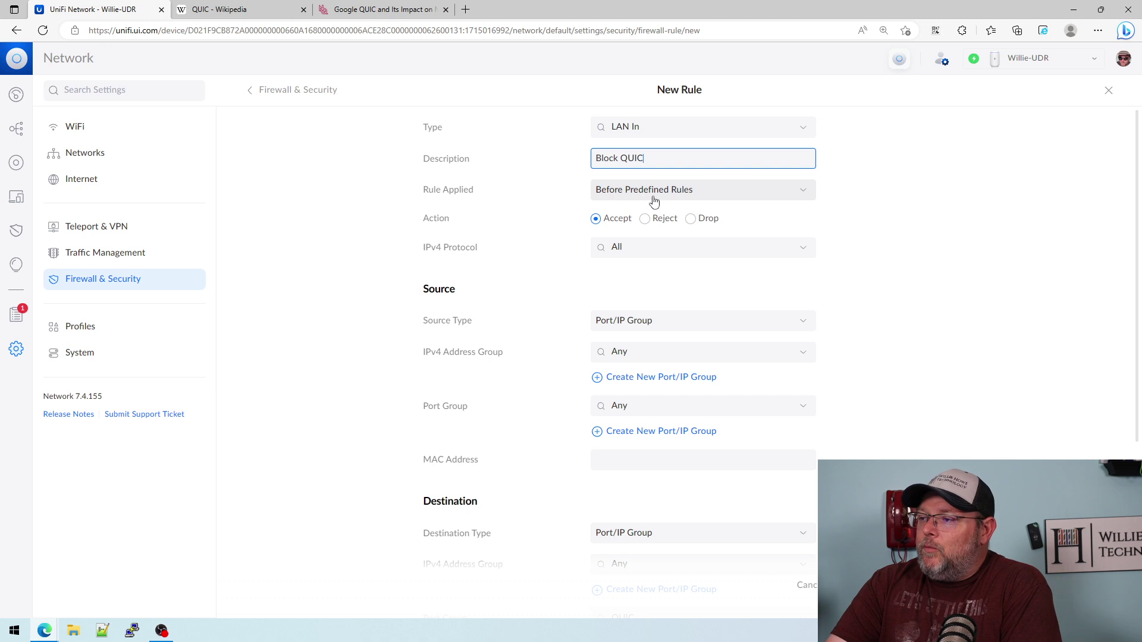
{"action": "left_click", "coordinate": [692, 220]}
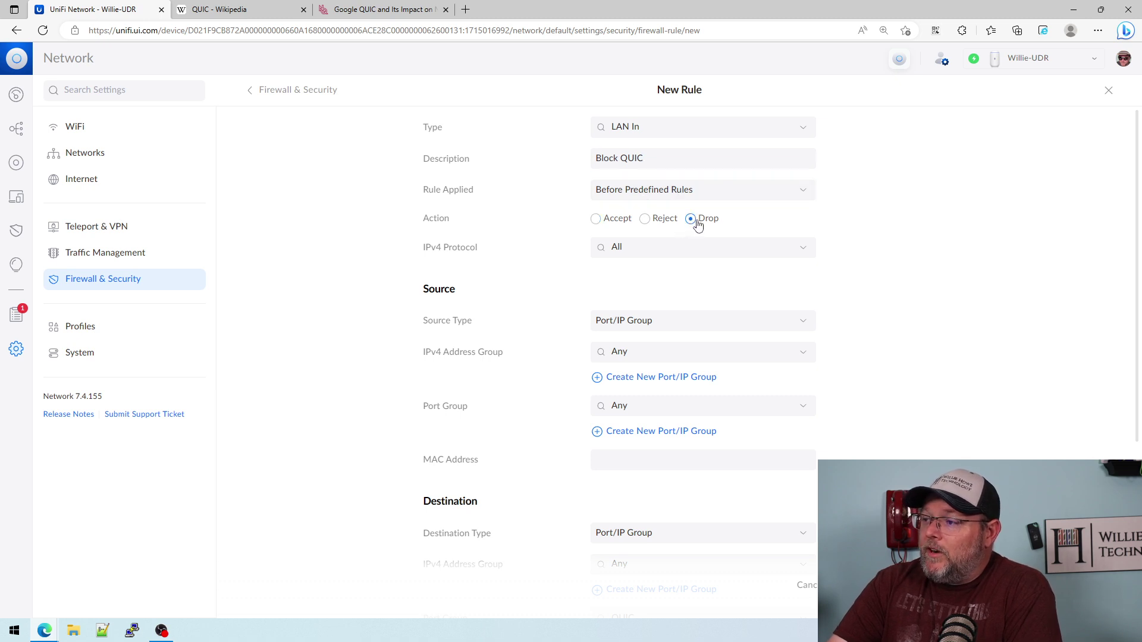
{"action": "left_click", "coordinate": [654, 247]}
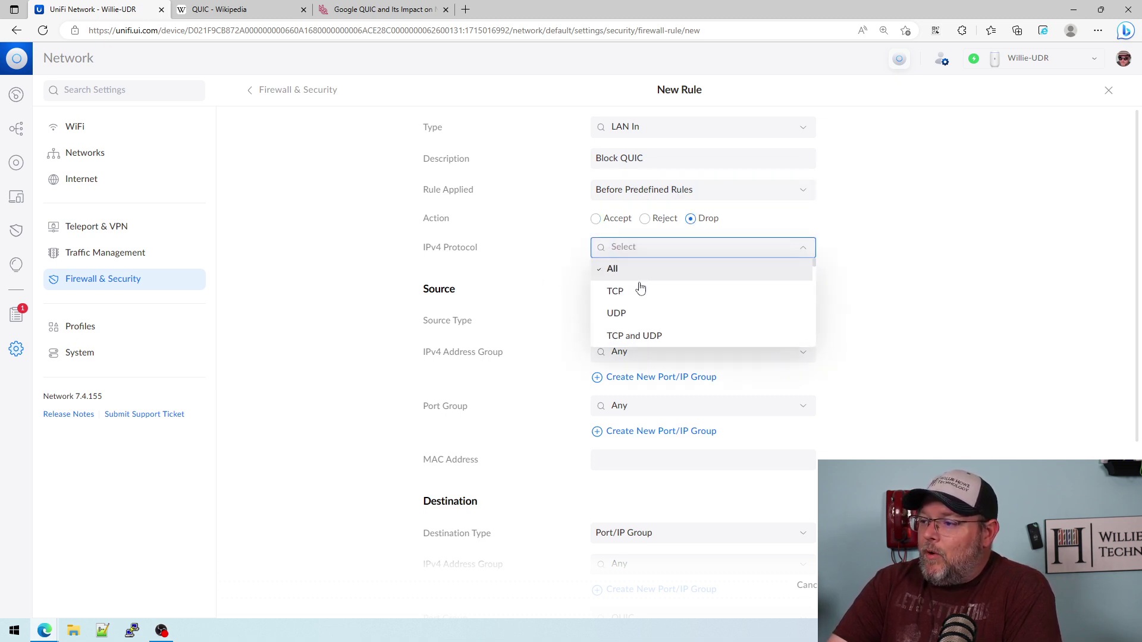
{"action": "left_click", "coordinate": [622, 314]}
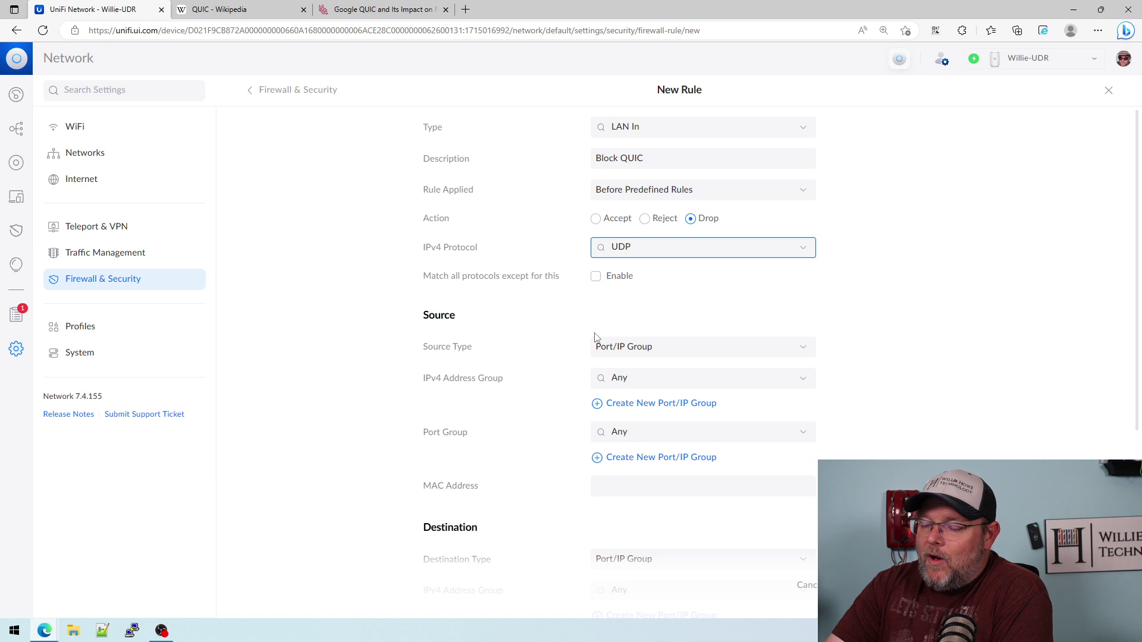
{"action": "scroll", "coordinate": [550, 338], "scroll_direction": "down", "scroll_amount": 1}
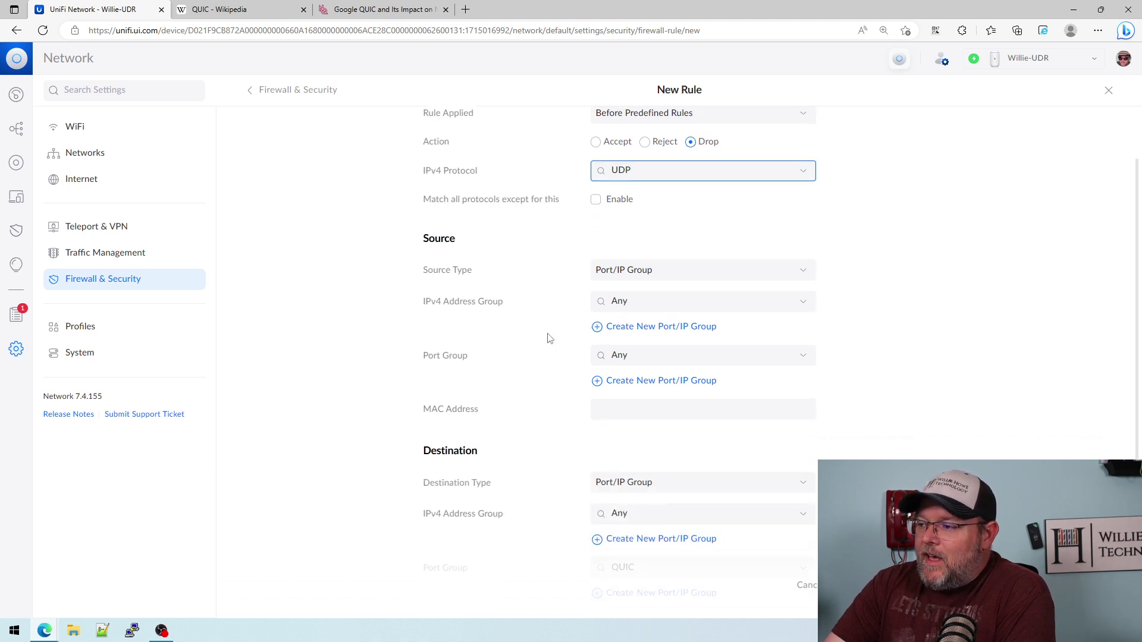
{"action": "scroll", "coordinate": [622, 380], "scroll_direction": "down", "scroll_amount": 3}
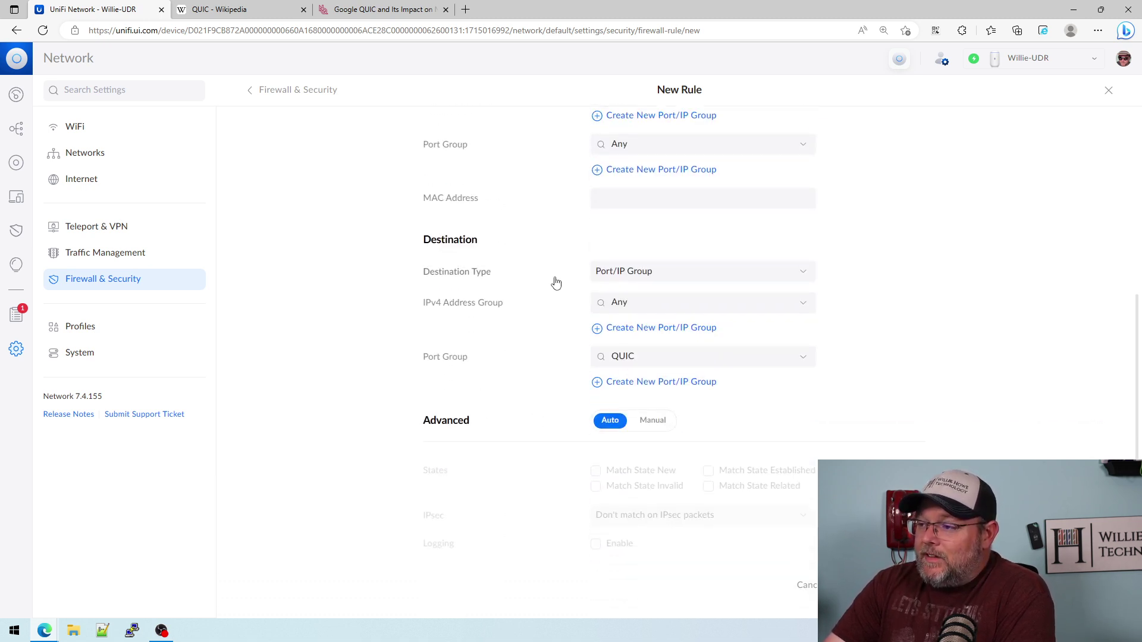